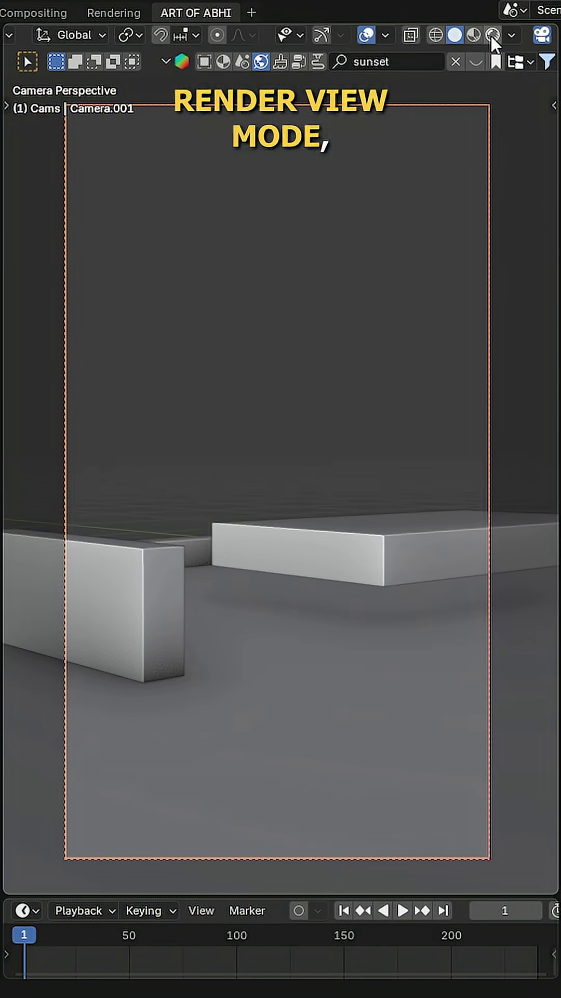
Step: Preview the camera in rendered shading and enable the camera's Background Images
{"action": "left_click", "coordinate": [491, 35]}
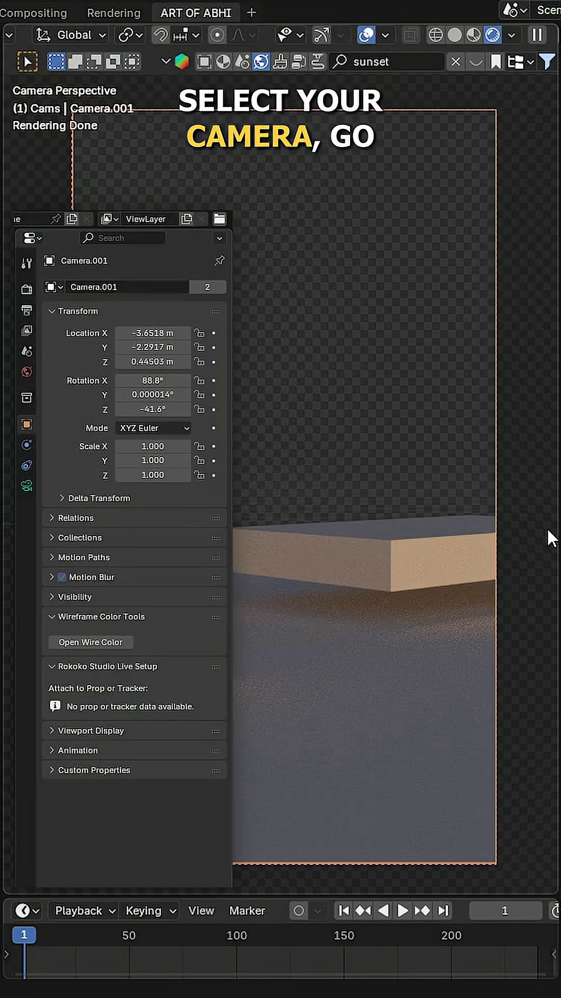
{"action": "left_click", "coordinate": [25, 486]}
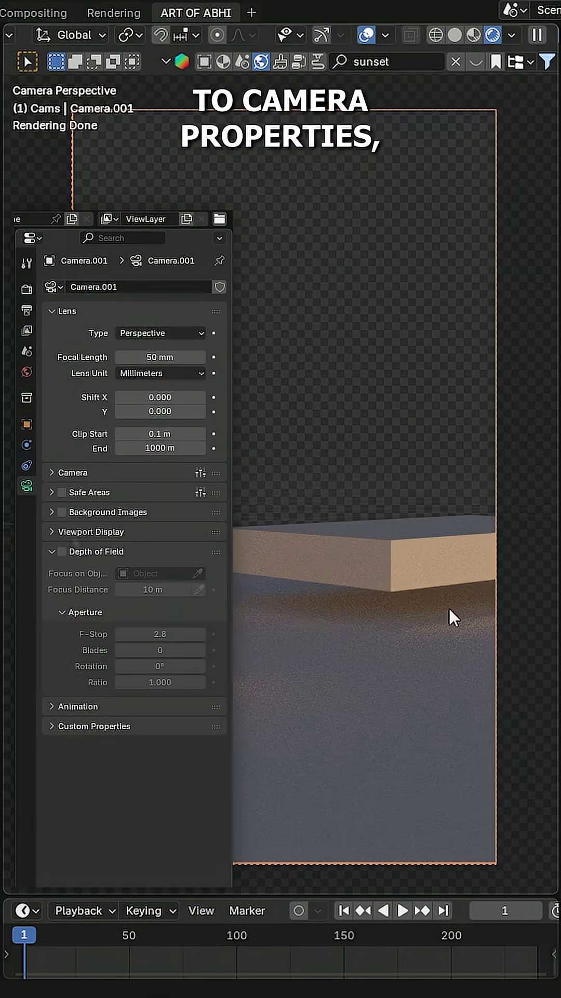
{"action": "left_click", "coordinate": [62, 512]}
{"action": "left_click", "coordinate": [86, 512]}
Step: Add a background entry to the camera and set its source to Movie Clip
{"action": "left_click", "coordinate": [122, 534]}
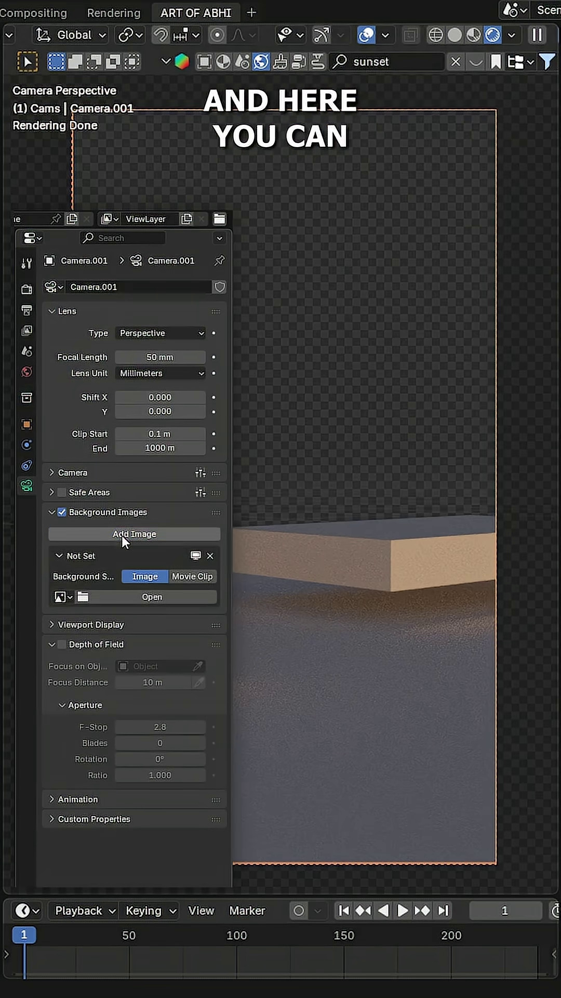
{"action": "left_click", "coordinate": [185, 576]}
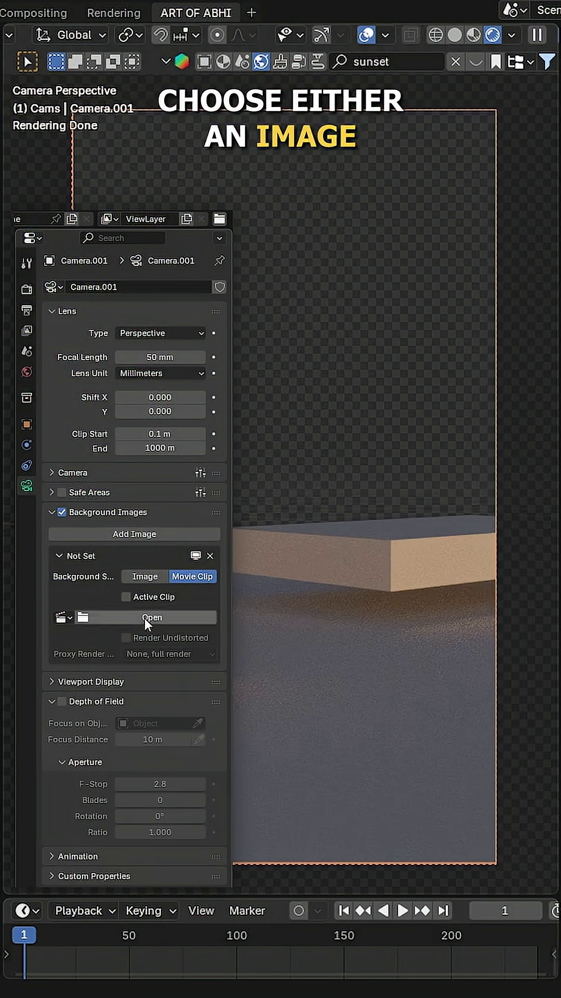
{"action": "left_click", "coordinate": [140, 575]}
{"action": "left_click", "coordinate": [184, 577]}
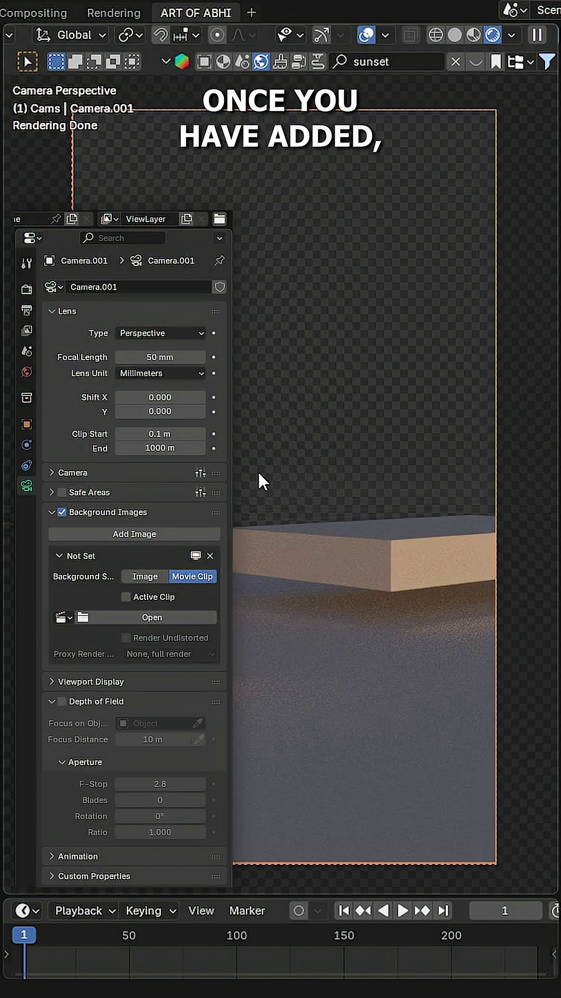
Step: Load the bokeh city video with Render Undistorted, opacity 1.0, and nudge it upward
{"action": "left_click", "coordinate": [204, 753]}
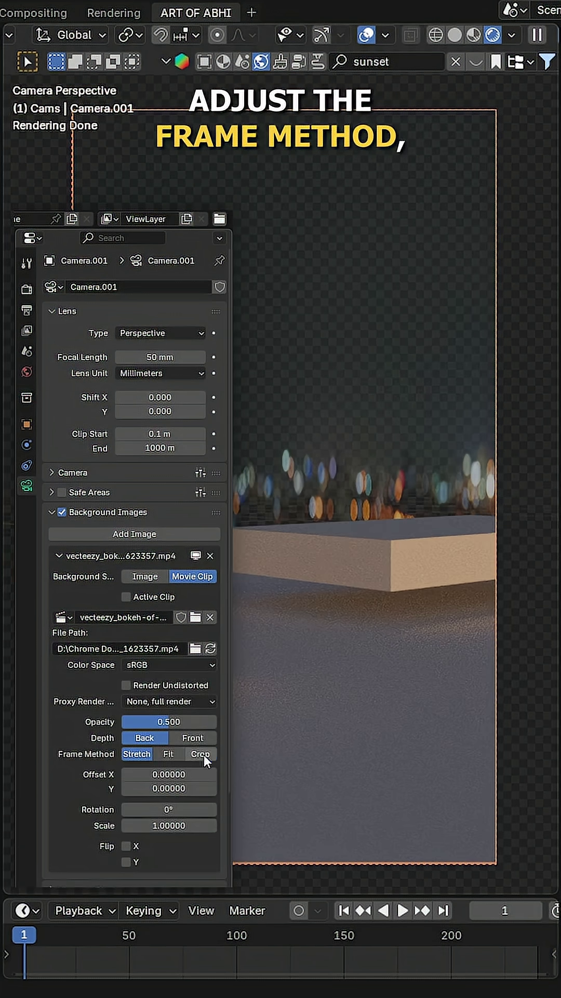
{"action": "left_click", "coordinate": [126, 685]}
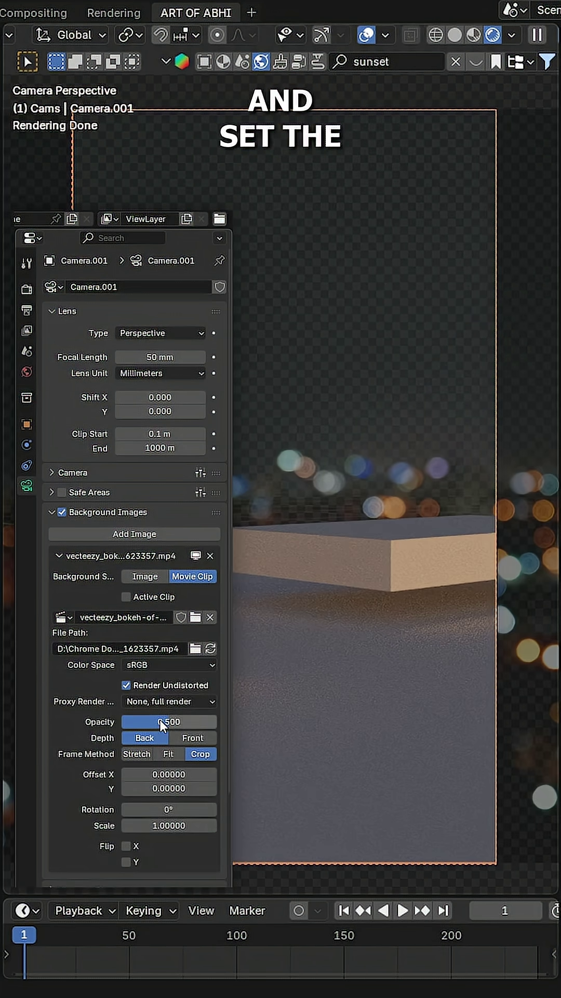
{"action": "left_click_drag", "start_coordinate": [161, 723], "coordinate": [218, 722]}
{"action": "mouse_move", "coordinate": [148, 789]}
{"action": "left_mouse_down"}
{"action": "mouse_move", "coordinate": [153, 791]}
{"action": "mouse_move", "coordinate": [124, 774]}
{"action": "left_mouse_up"}
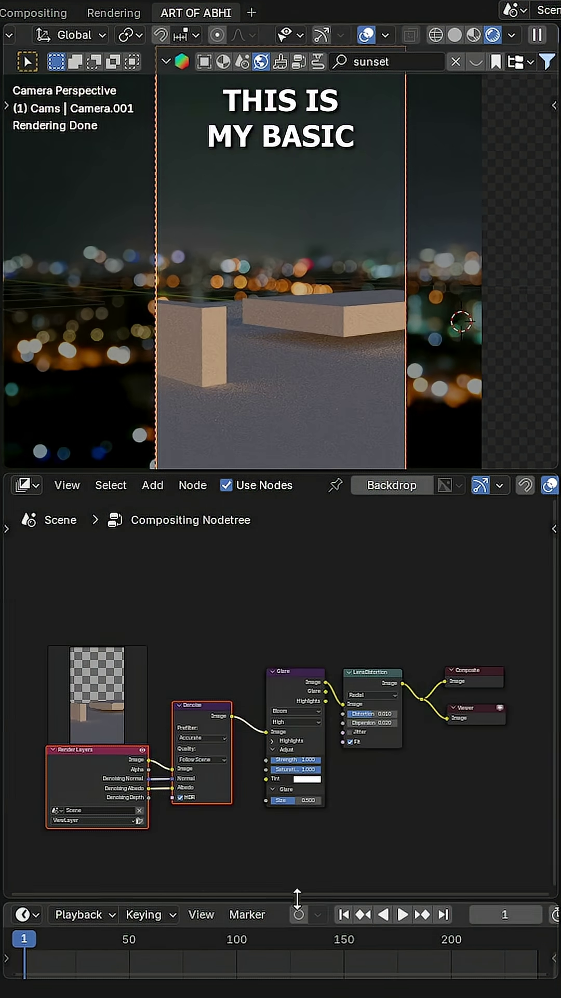
{"action": "scroll", "coordinate": [272, 655], "scroll_direction": "up", "scroll_amount": 2}
Step: Insert an Alpha Over node on the Denoise–Glare link, with Denoise in its second input
{"action": "key", "text": "shift+a"}
{"action": "type", "text": "alpha"}
{"action": "key", "text": "Return"}
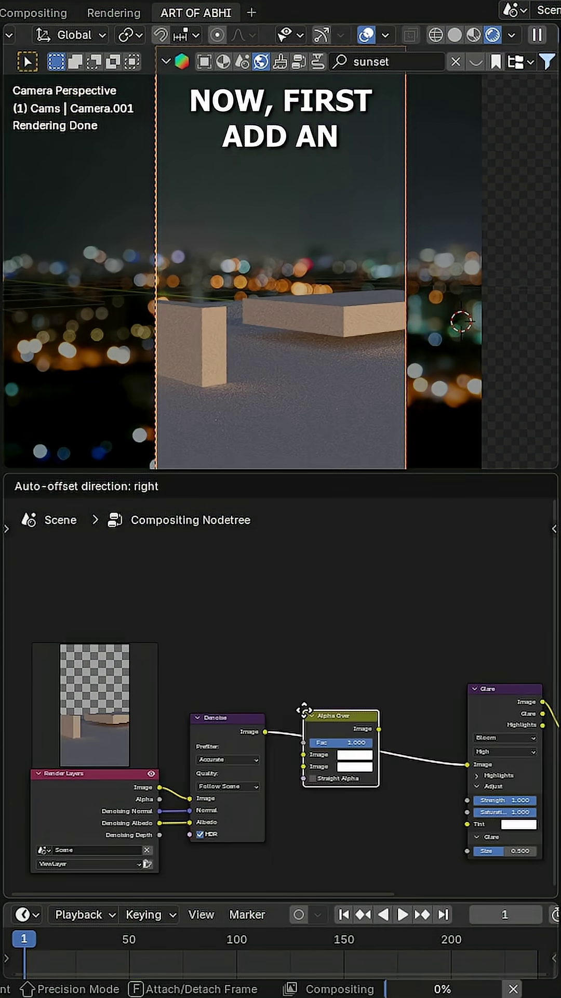
{"action": "left_click", "coordinate": [358, 699]}
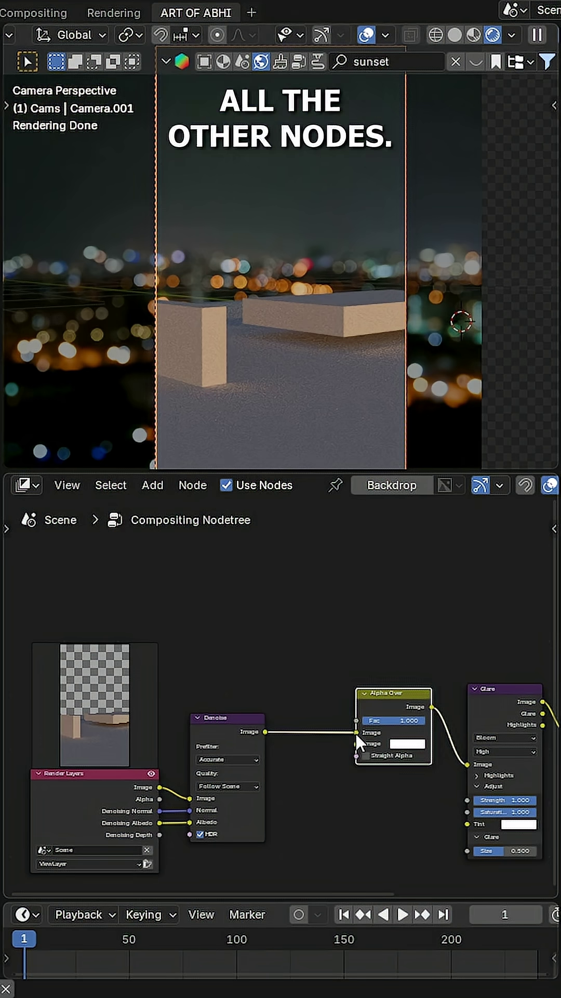
{"action": "left_click_drag", "start_coordinate": [356, 749], "coordinate": [356, 743]}
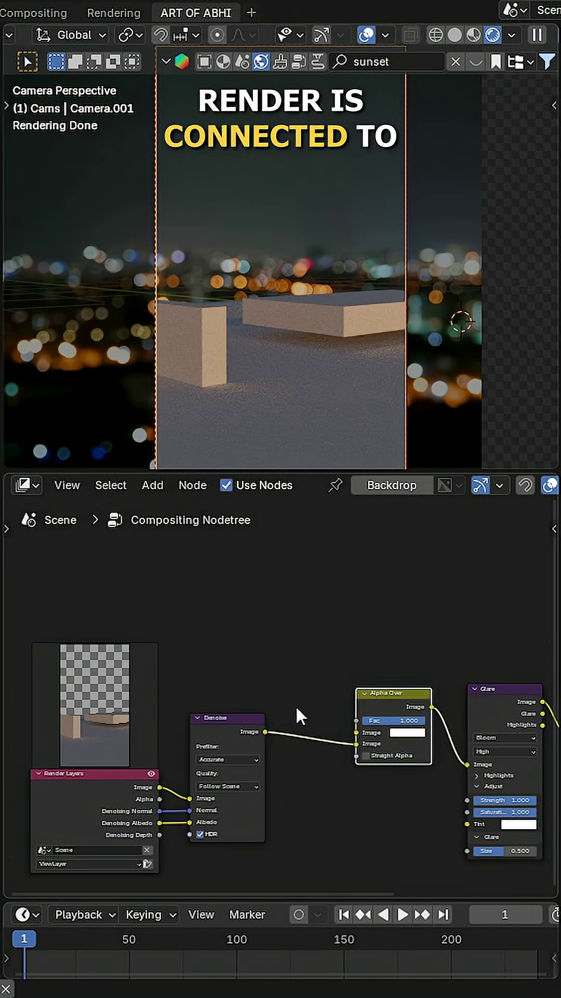
Step: Add an Image node with the bokeh video, link it into Alpha Over, and set its frame count
{"action": "left_click", "coordinate": [268, 607]}
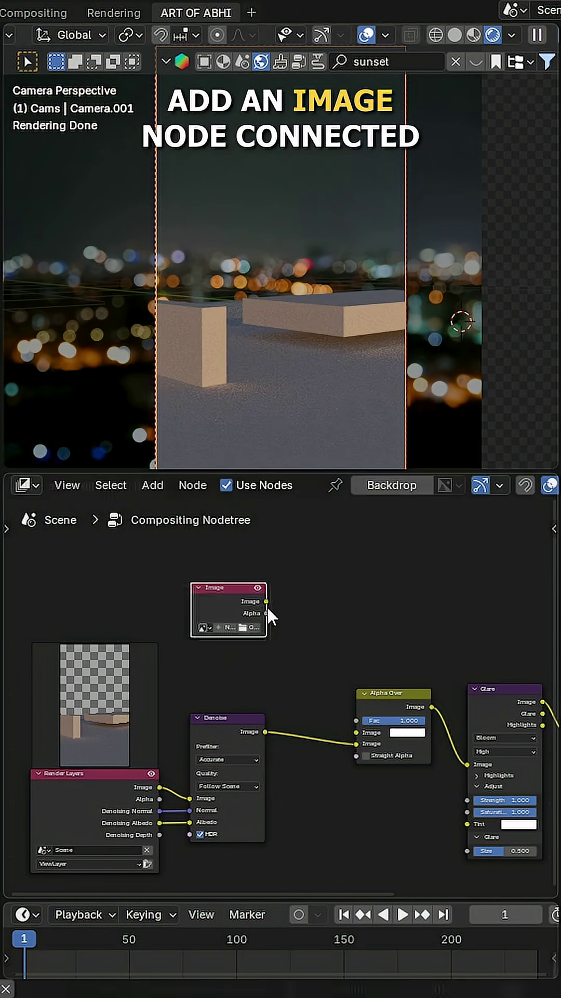
{"action": "left_click_drag", "start_coordinate": [266, 601], "coordinate": [347, 729]}
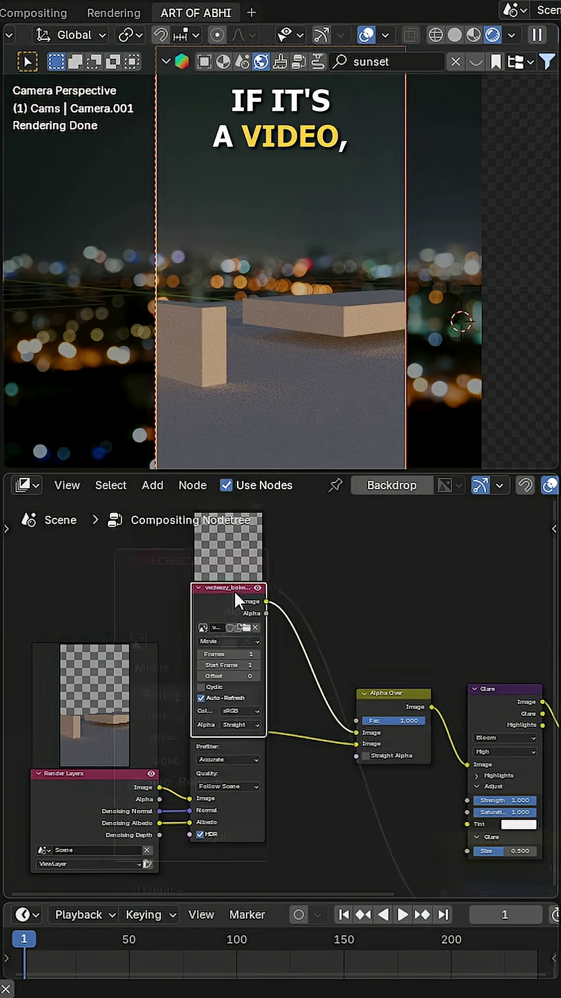
{"action": "scroll", "coordinate": [235, 591], "scroll_direction": "up", "scroll_amount": 3}
{"action": "left_click", "coordinate": [190, 695]}
{"action": "type", "text": "240"}
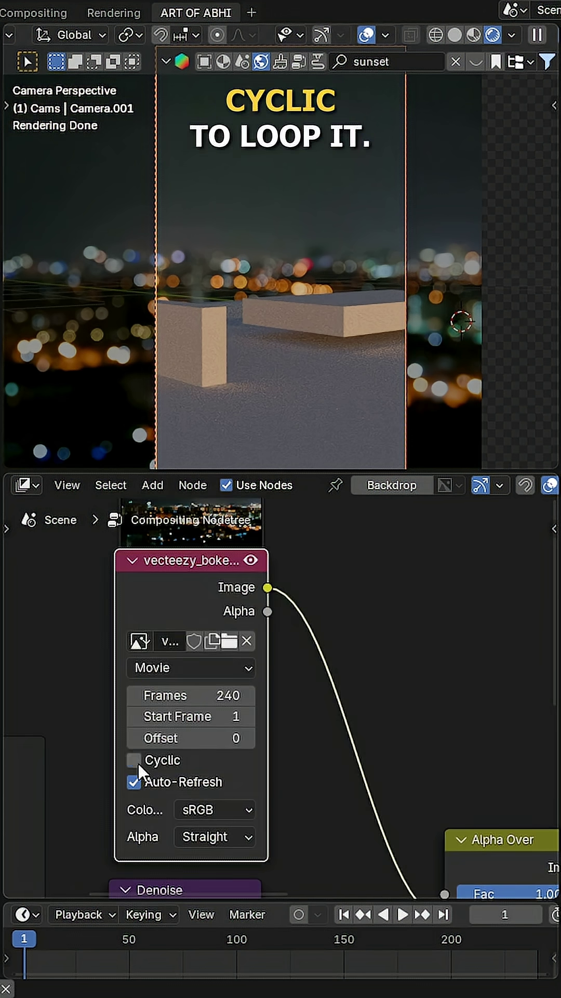
{"action": "scroll", "coordinate": [238, 798], "scroll_direction": "down", "scroll_amount": 4}
{"action": "key", "text": "shift+a"}
Step: Make the bokeh video cyclic and insert a Scale node set to Render Size with Crop
{"action": "left_click", "coordinate": [290, 639]}
{"action": "key", "text": "Down"}
{"action": "key", "text": "Down"}
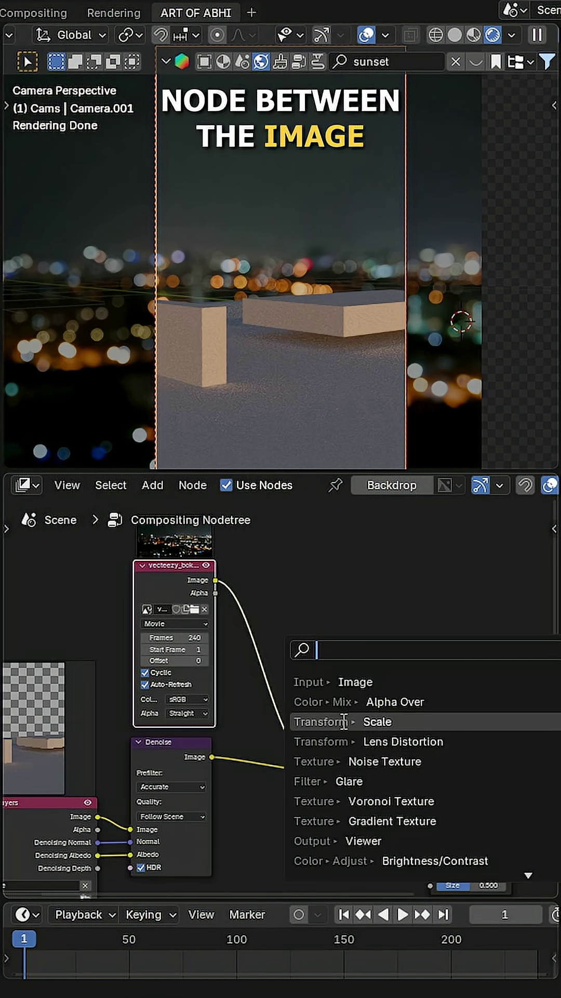
{"action": "key", "text": "Return"}
{"action": "left_click", "coordinate": [237, 606]}
{"action": "scroll", "coordinate": [301, 674], "scroll_direction": "up", "scroll_amount": 3}
{"action": "left_click", "coordinate": [285, 637]}
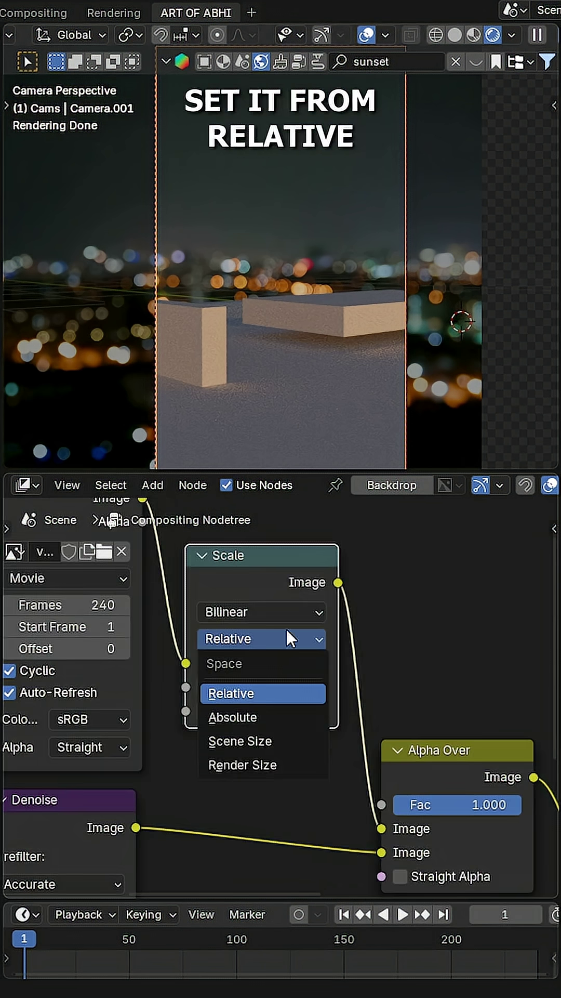
{"action": "left_click", "coordinate": [272, 761]}
{"action": "left_click", "coordinate": [303, 668]}
{"action": "scroll", "coordinate": [281, 732], "scroll_direction": "down", "scroll_amount": 5}
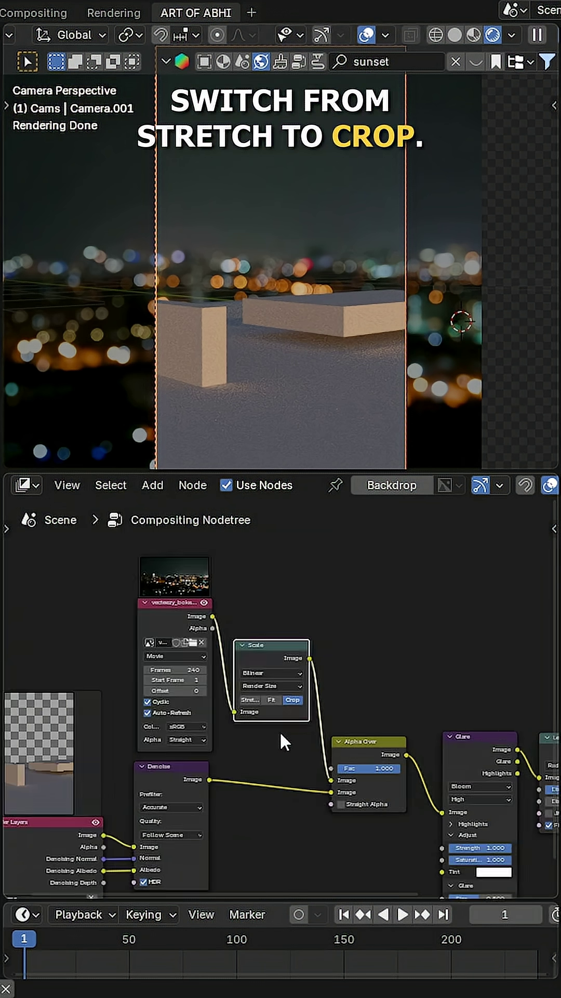